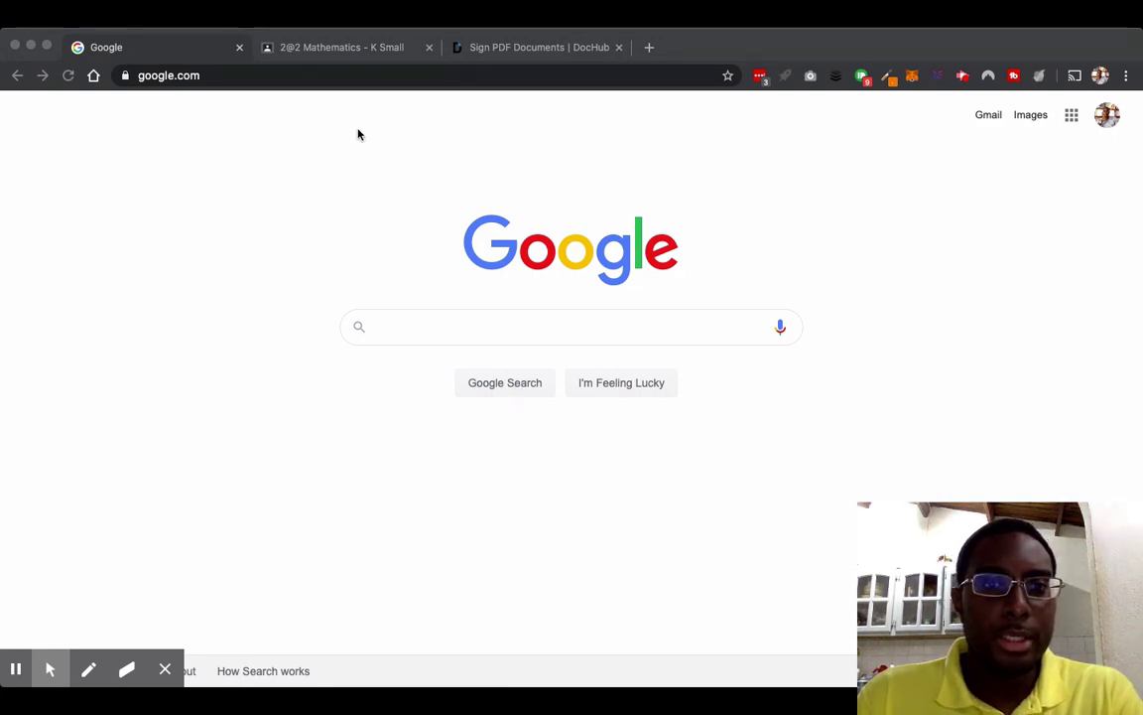
- Switch to the DocHub site and look over its home page features
{"action": "left_click", "coordinate": [541, 47]}
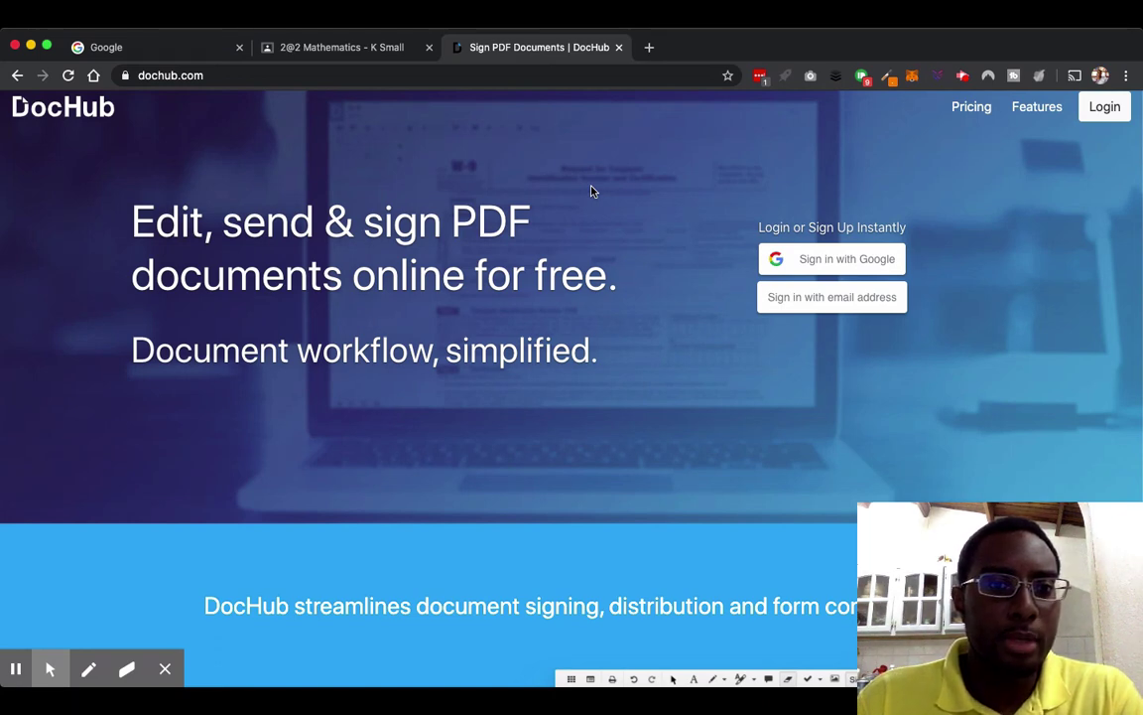
{"action": "scroll", "coordinate": [590, 190], "scroll_direction": "down", "scroll_amount": 1}
{"action": "scroll", "coordinate": [591, 190], "scroll_direction": "up", "scroll_amount": 1}
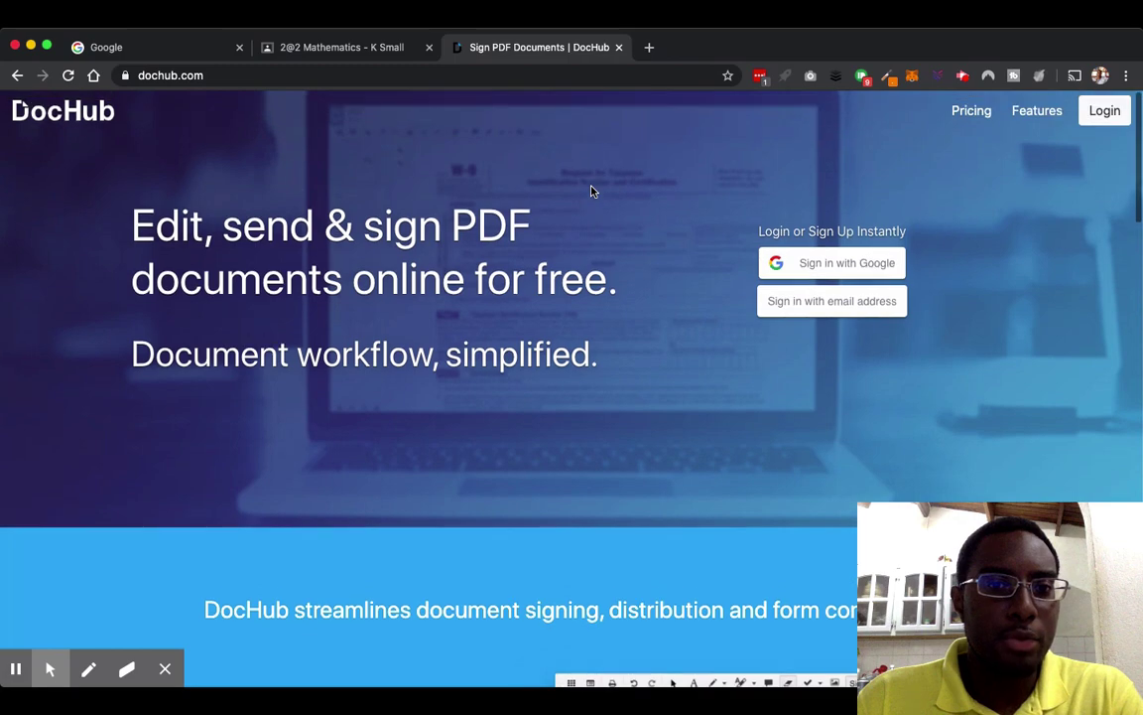
{"action": "scroll", "coordinate": [380, 198], "scroll_direction": "down", "scroll_amount": 5}
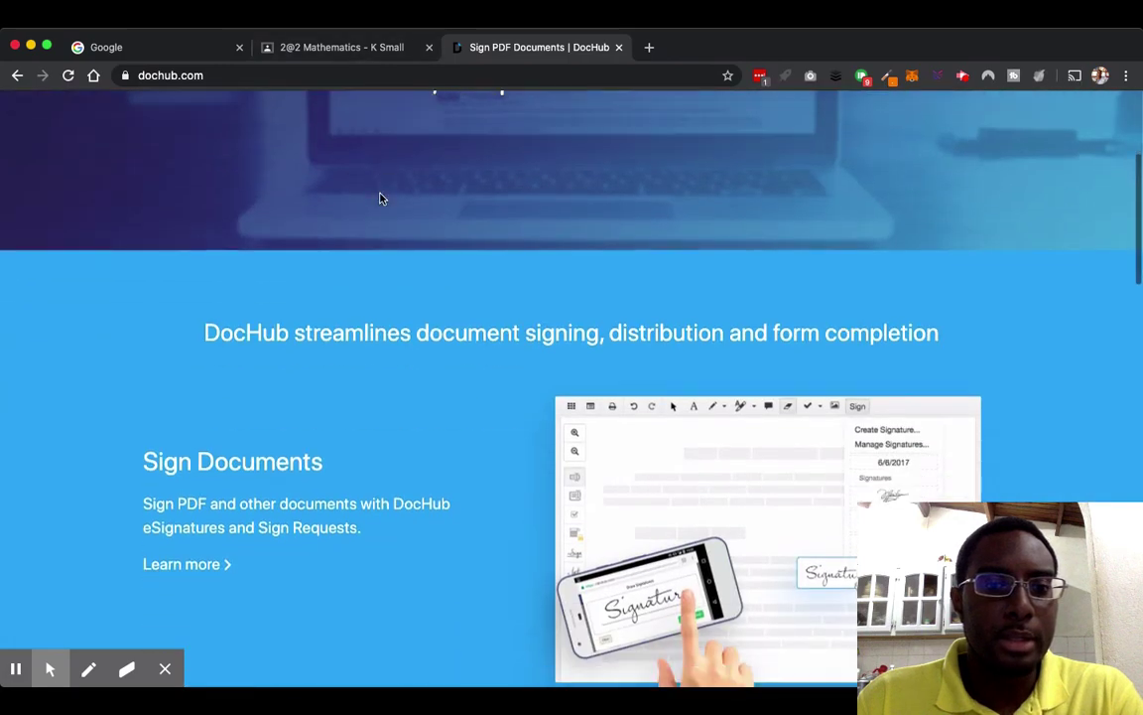
{"action": "scroll", "coordinate": [380, 198], "scroll_direction": "down", "scroll_amount": 10}
{"action": "scroll", "coordinate": [380, 198], "scroll_direction": "up", "scroll_amount": 10}
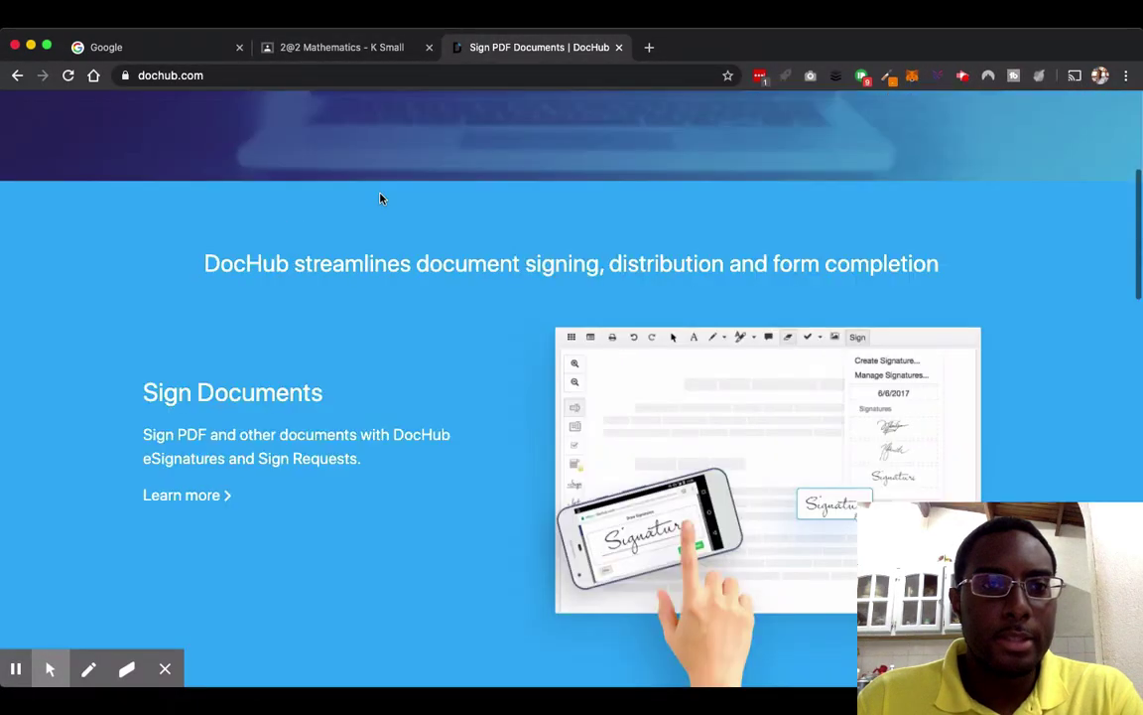
{"action": "scroll", "coordinate": [380, 199], "scroll_direction": "up", "scroll_amount": 5}
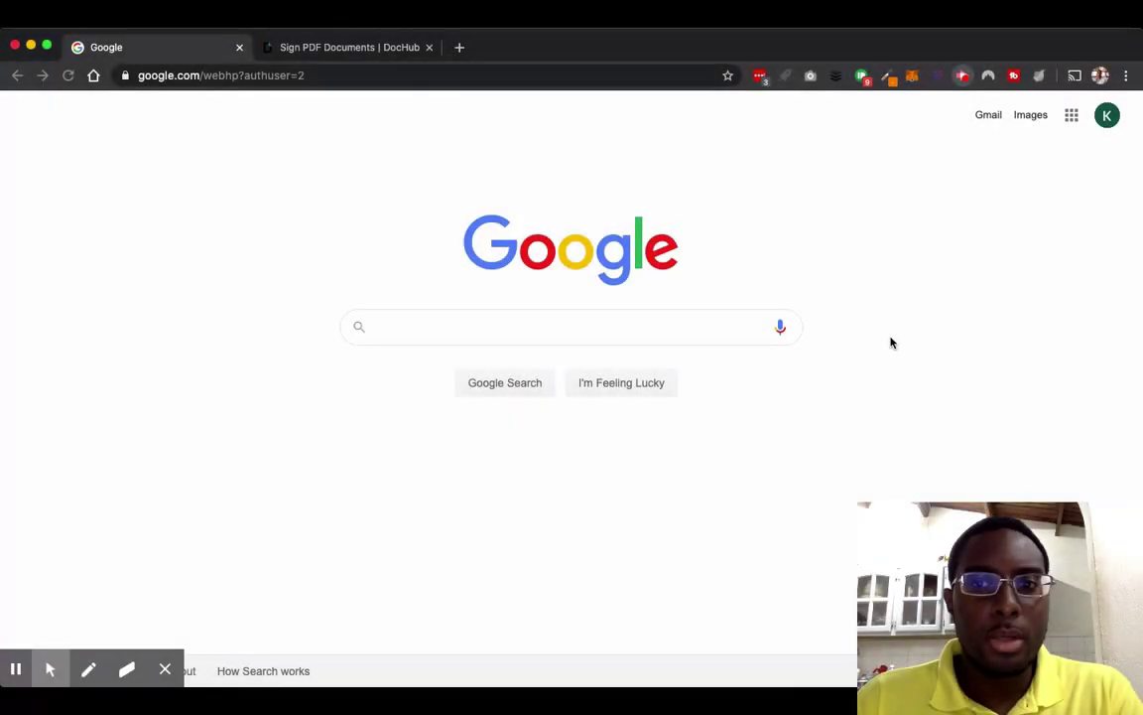
- Go to Google Classroom from the Google home page and open the 2@2 Mathematics class
{"action": "left_click", "coordinate": [1073, 115]}
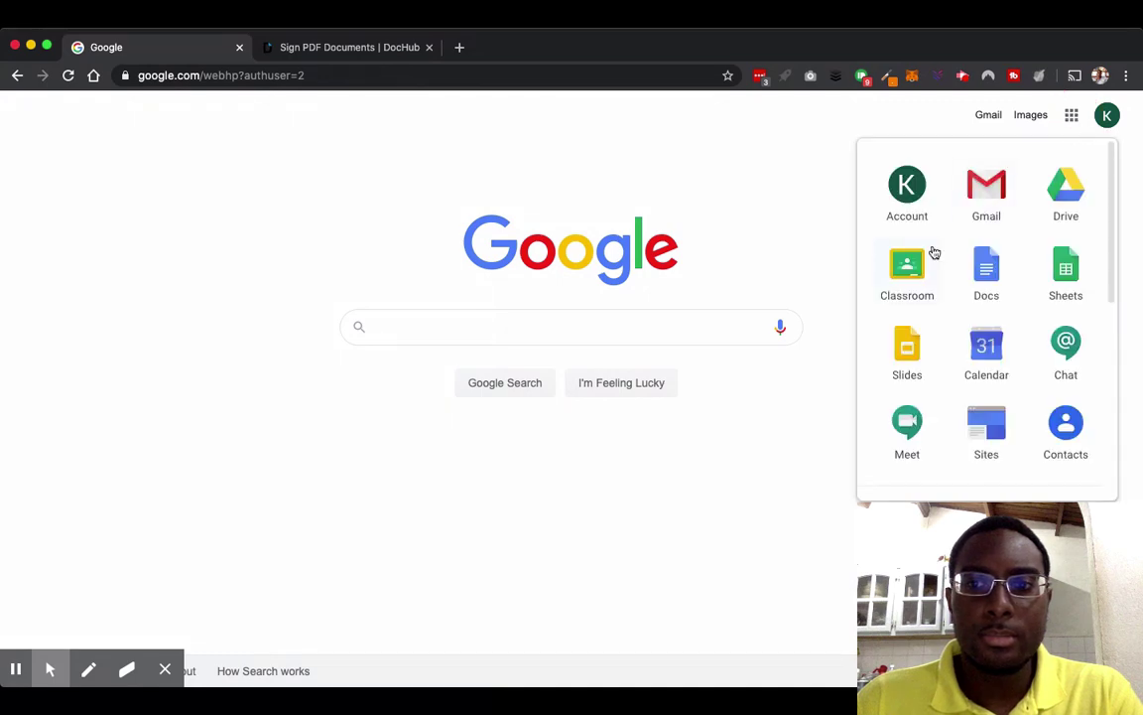
{"action": "left_click", "coordinate": [907, 274]}
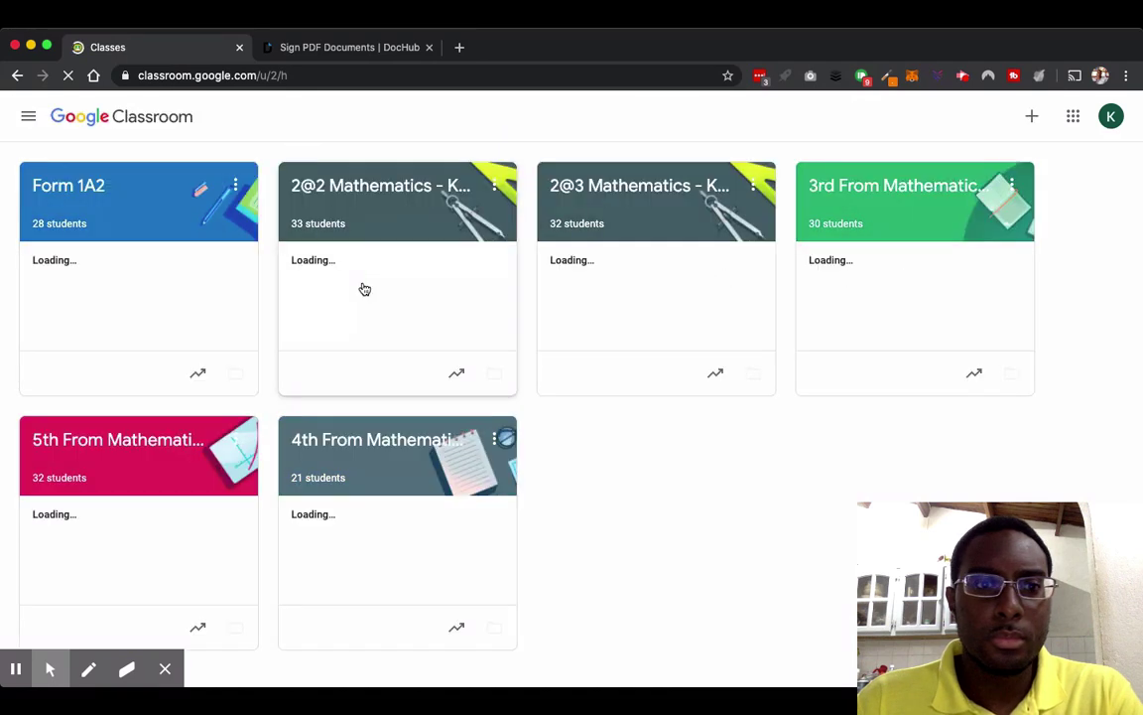
{"action": "left_click", "coordinate": [379, 194]}
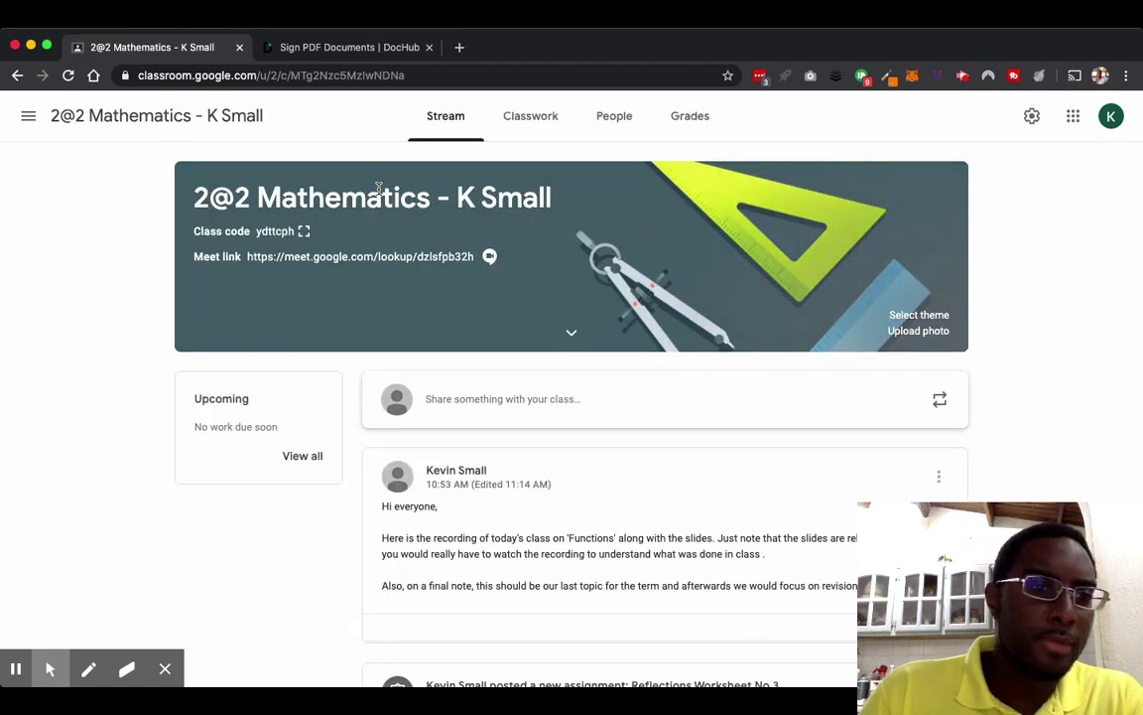
- Open the Reflections Worksheet No.3 assignment from the class stream and preview its attached PDF
{"action": "scroll", "coordinate": [562, 478], "scroll_direction": "down", "scroll_amount": 5}
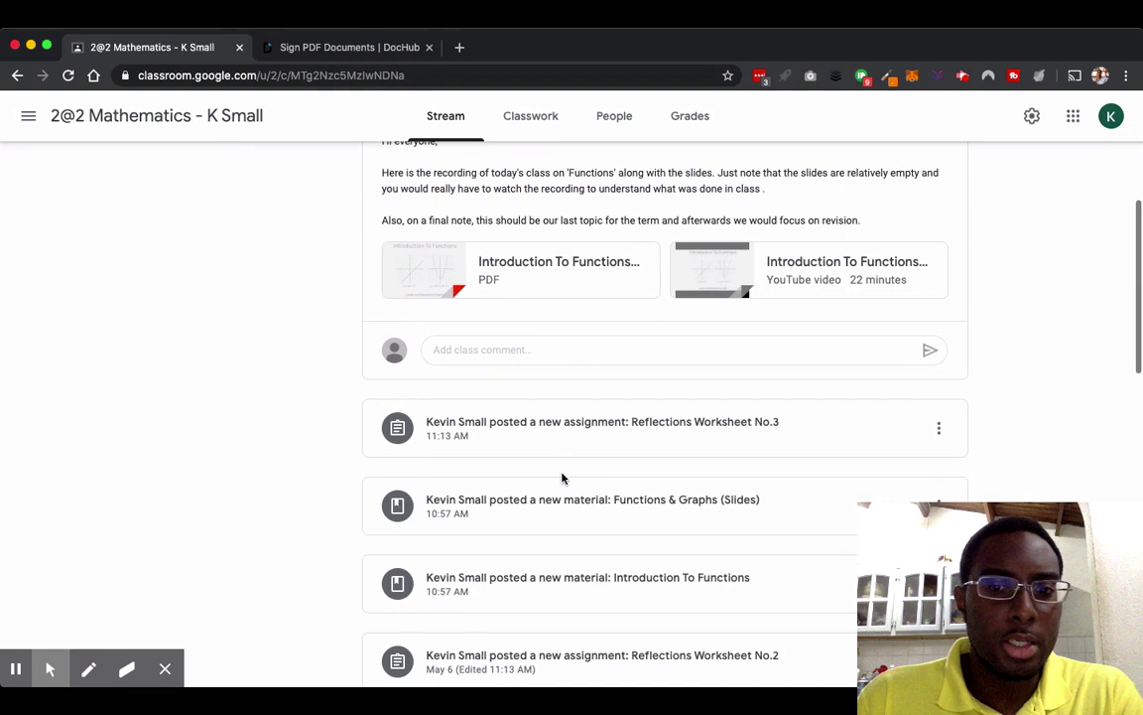
{"action": "scroll", "coordinate": [562, 478], "scroll_direction": "down", "scroll_amount": 1}
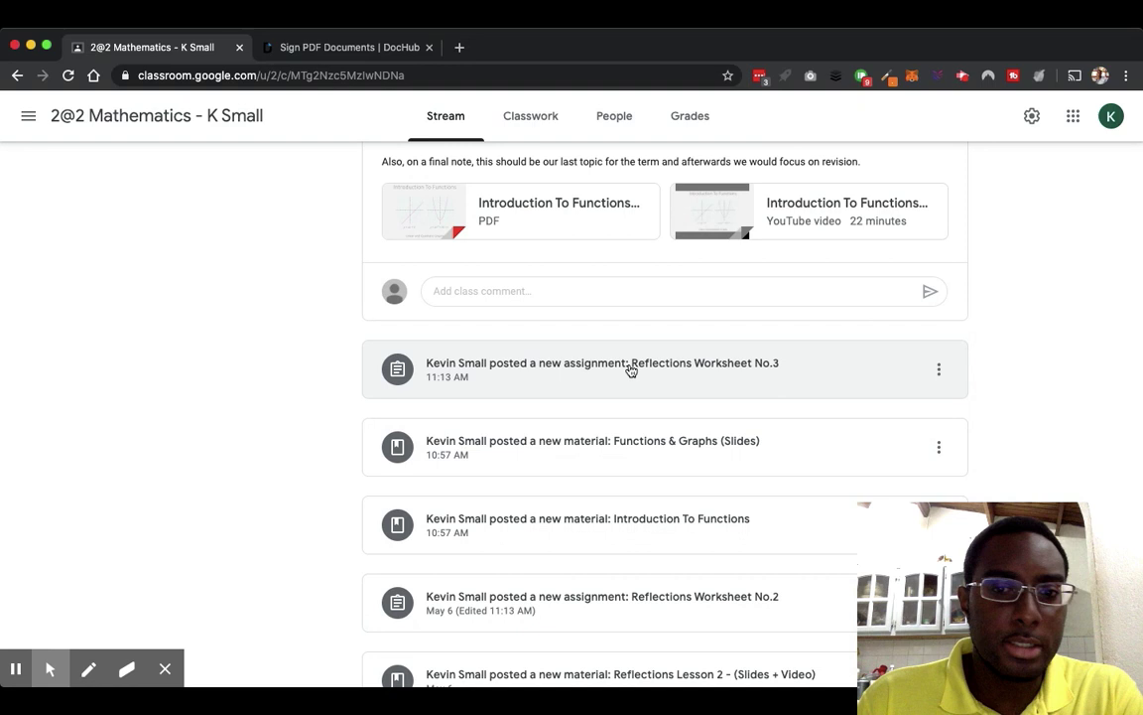
{"action": "left_click", "coordinate": [630, 370]}
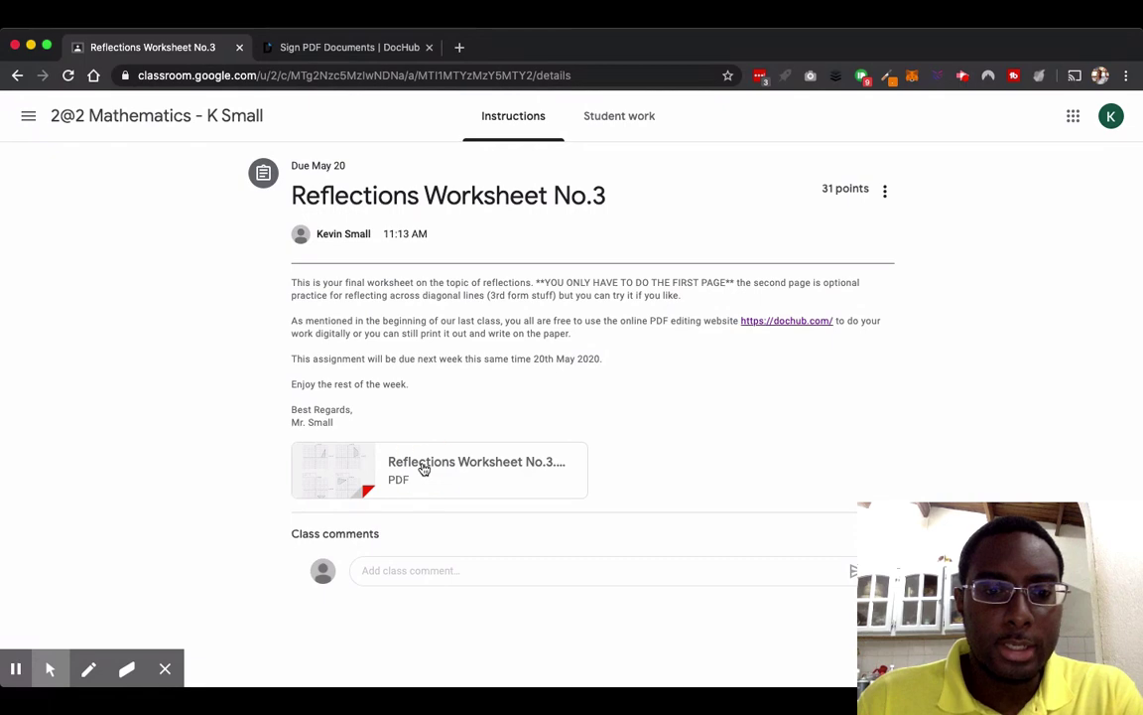
{"action": "left_click", "coordinate": [424, 467]}
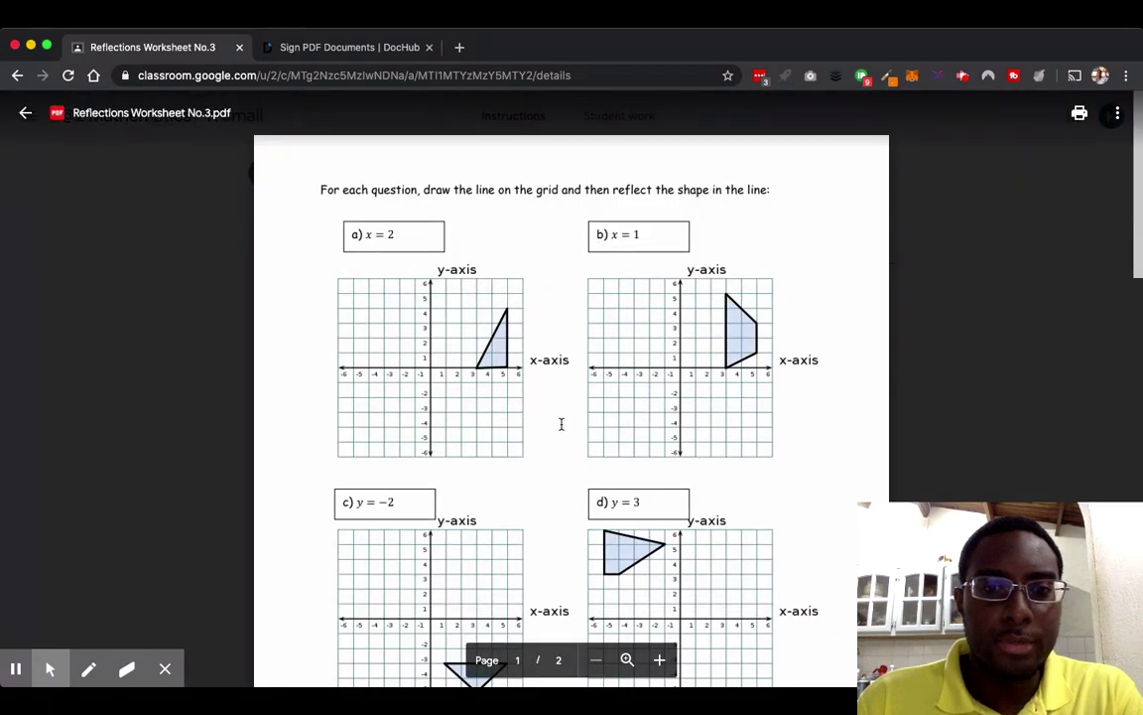
{"action": "scroll", "coordinate": [561, 424], "scroll_direction": "down", "scroll_amount": 3}
{"action": "scroll", "coordinate": [560, 424], "scroll_direction": "up", "scroll_amount": 3}
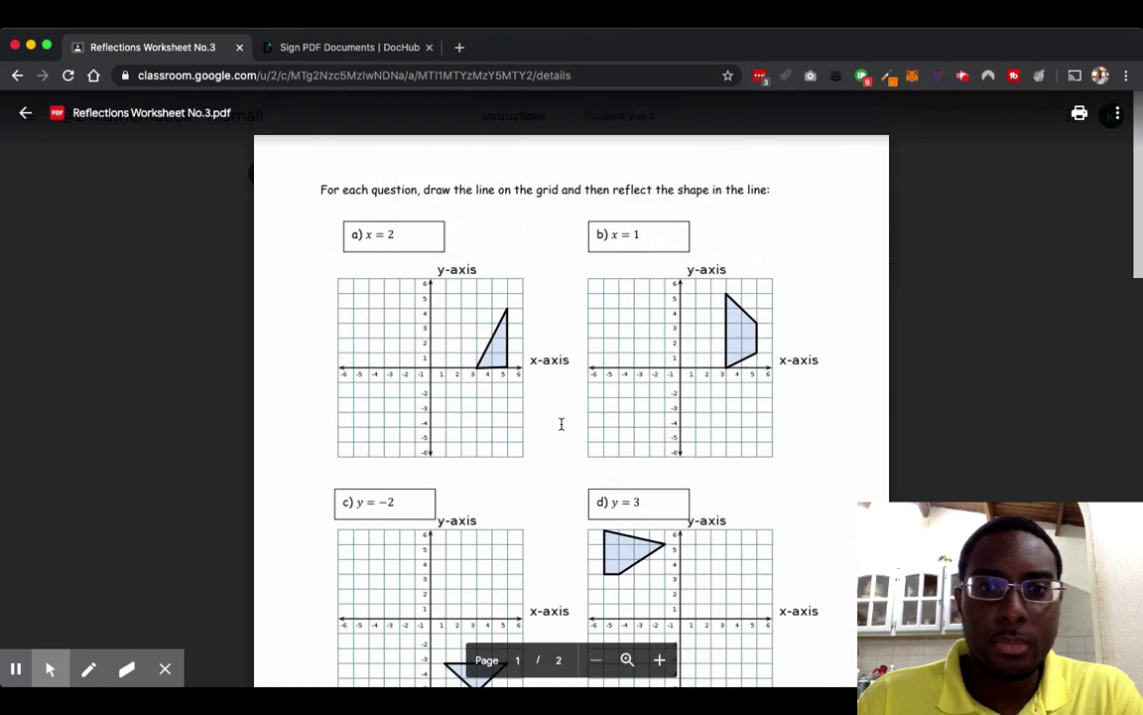
- Open the worksheet PDF in a new window and open it with DocHub - PDF Sign and Edit
{"action": "left_click", "coordinate": [1119, 116]}
{"action": "left_click", "coordinate": [1023, 191]}
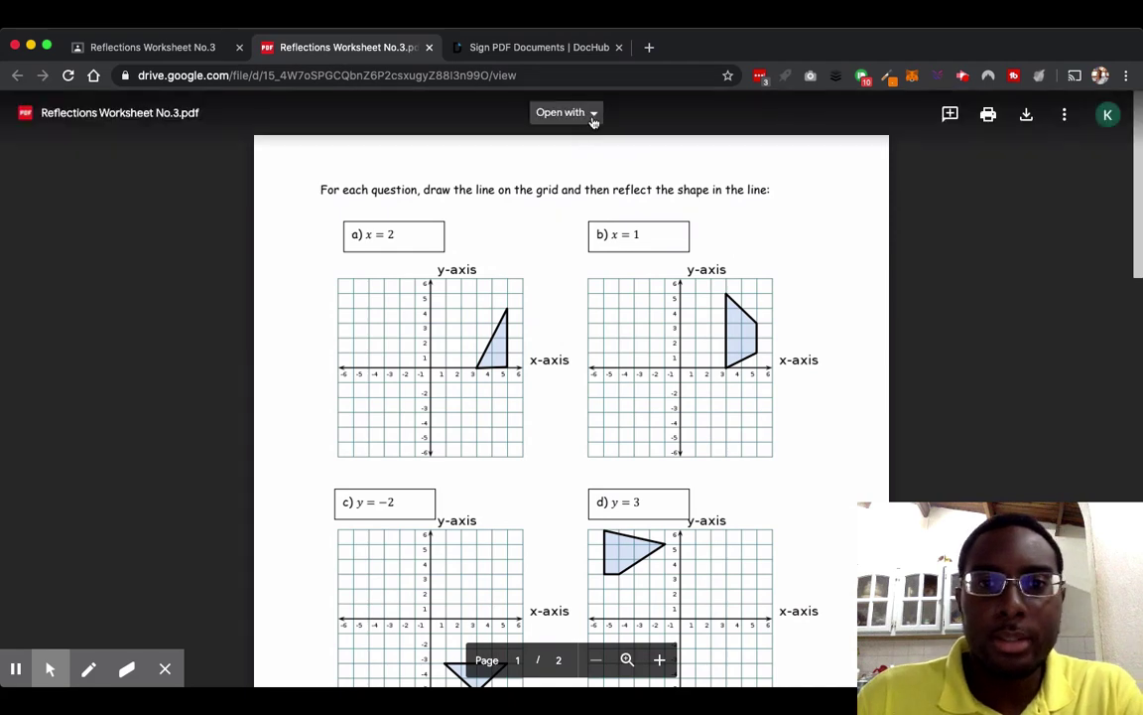
{"action": "left_click", "coordinate": [594, 116]}
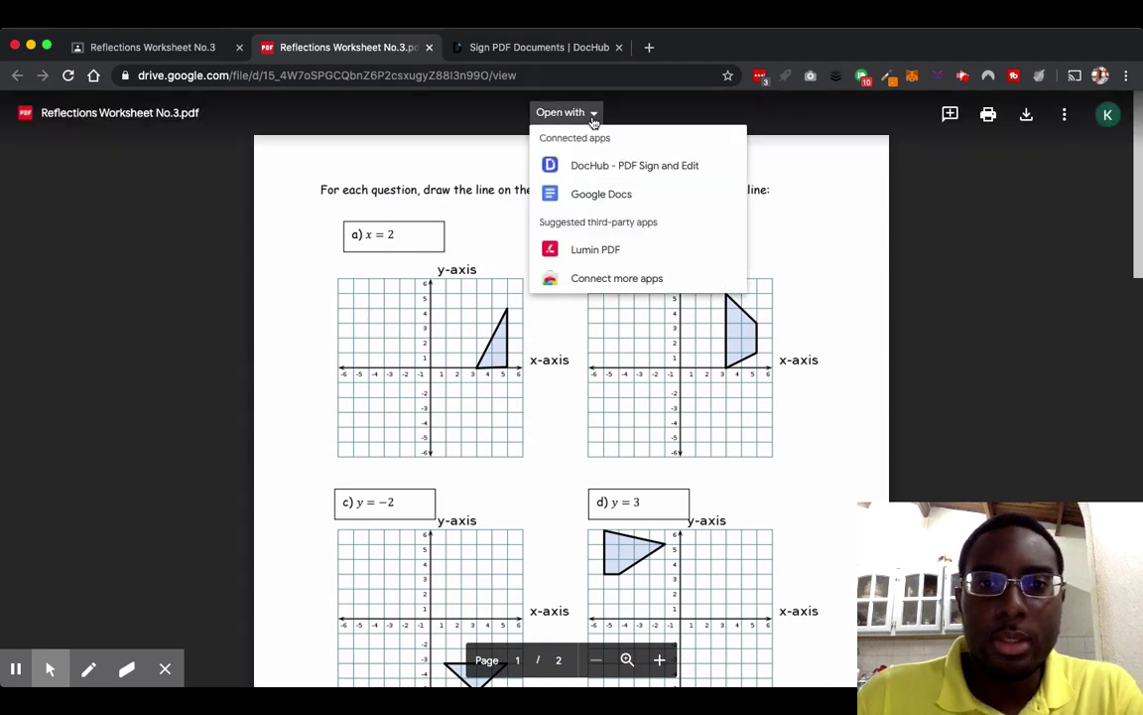
{"action": "left_click", "coordinate": [640, 174]}
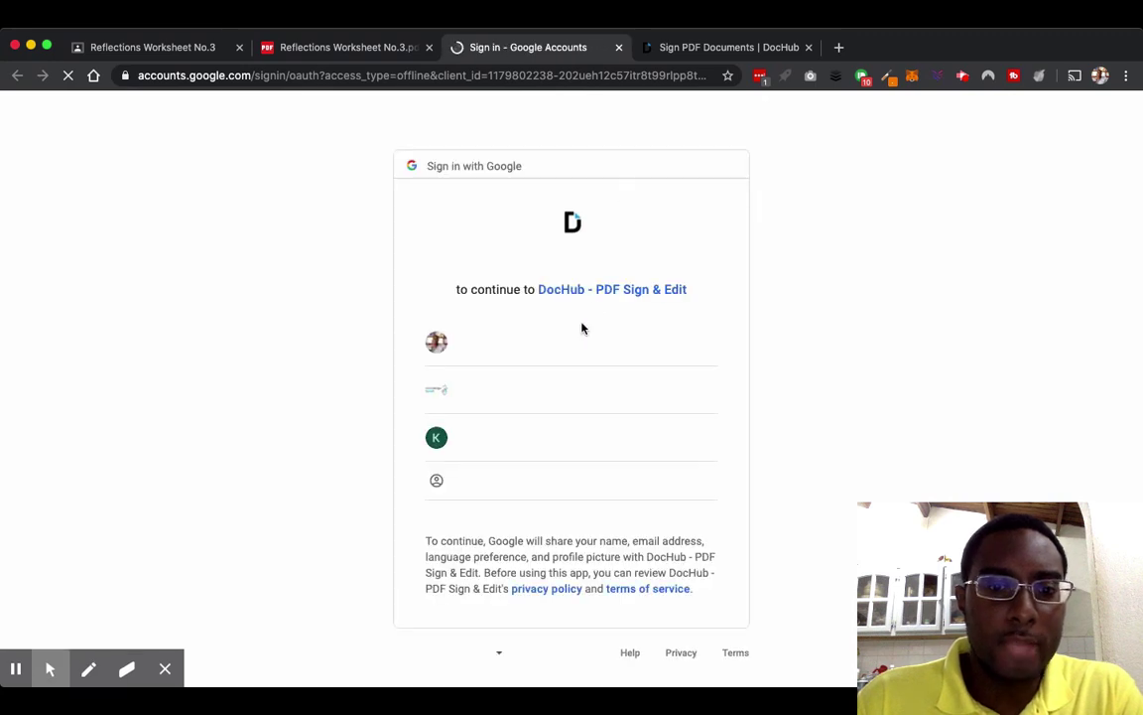
- Sign in to DocHub with the school Google account and grant it both requested Google Drive permissions
{"action": "left_click", "coordinate": [516, 443]}
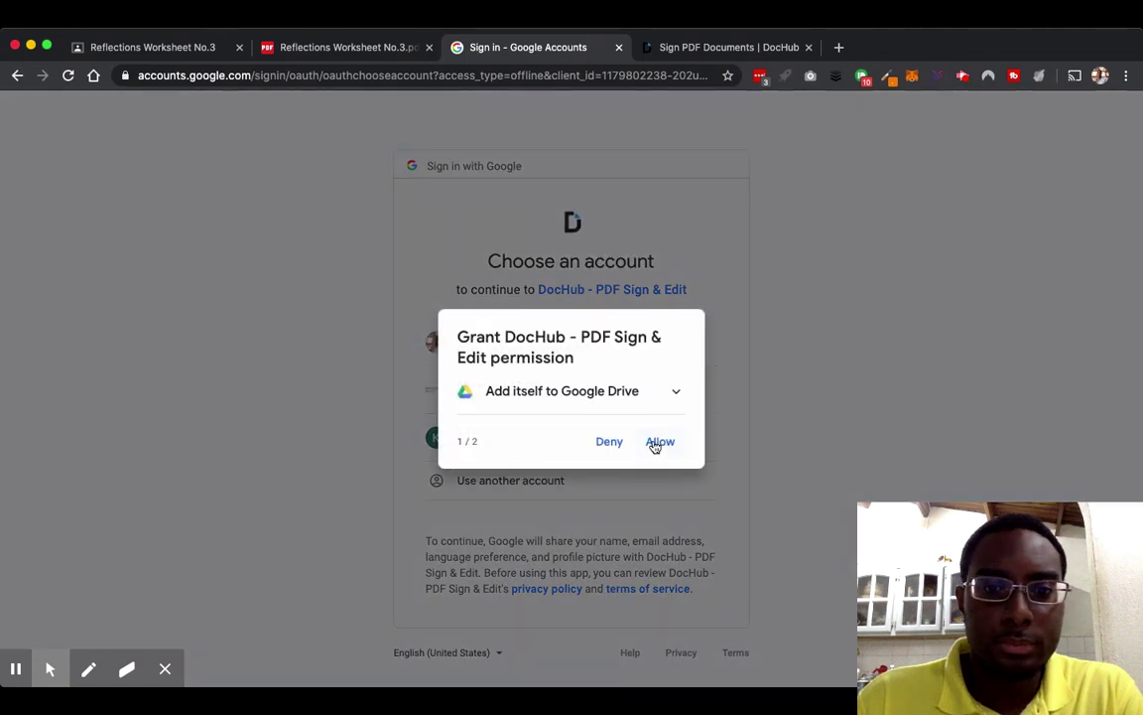
{"action": "left_click", "coordinate": [659, 444]}
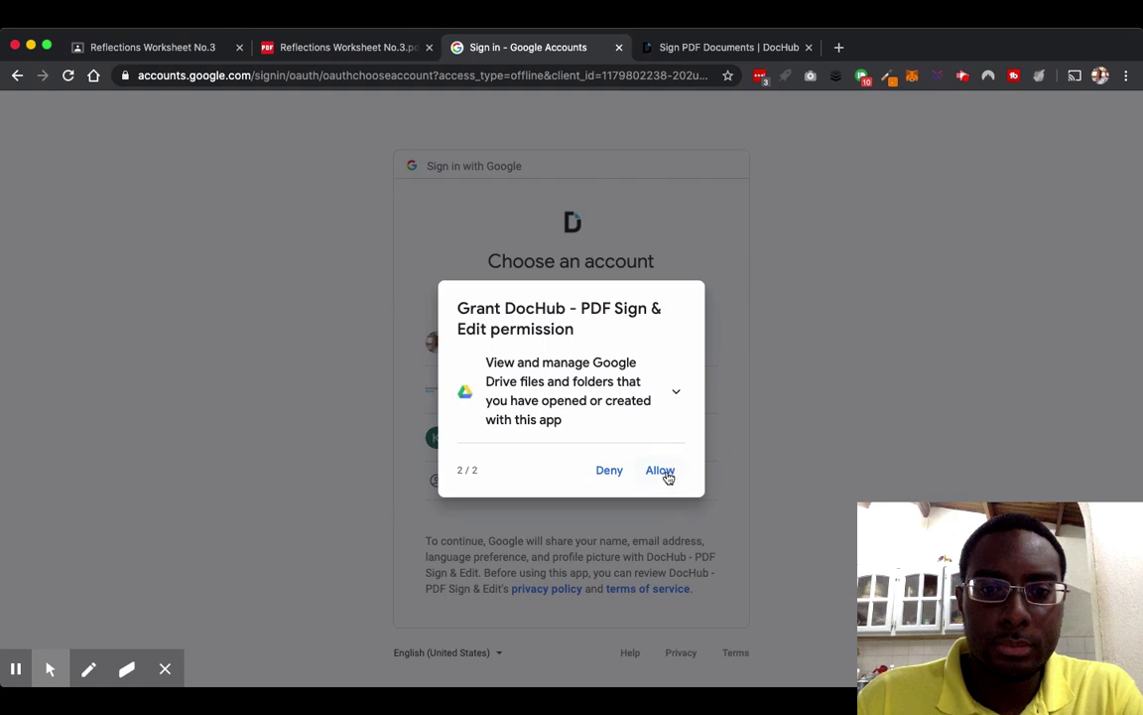
{"action": "left_click", "coordinate": [665, 473]}
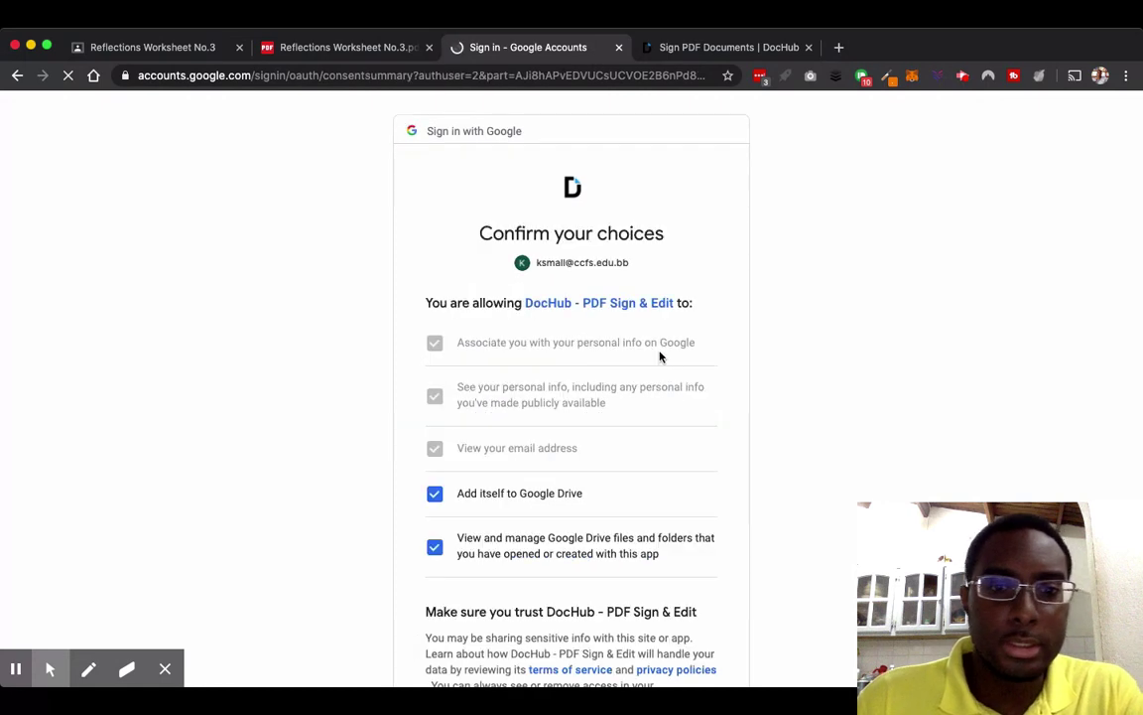
{"action": "scroll", "coordinate": [701, 483], "scroll_direction": "down", "scroll_amount": 5}
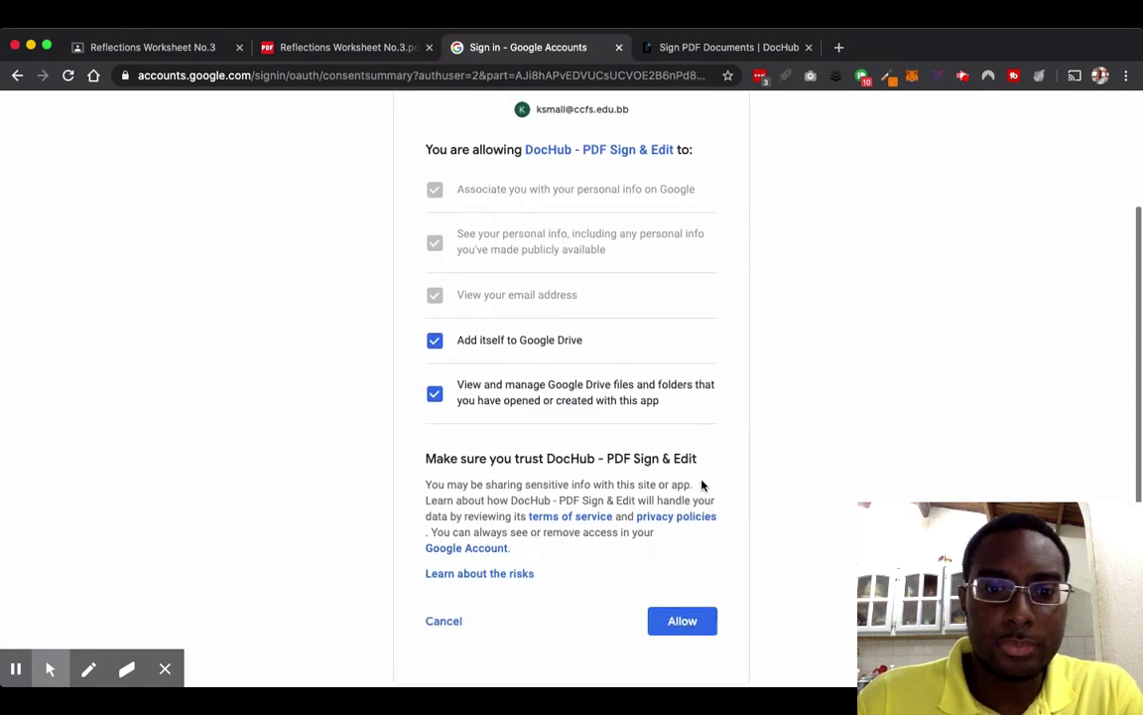
{"action": "left_click", "coordinate": [671, 609]}
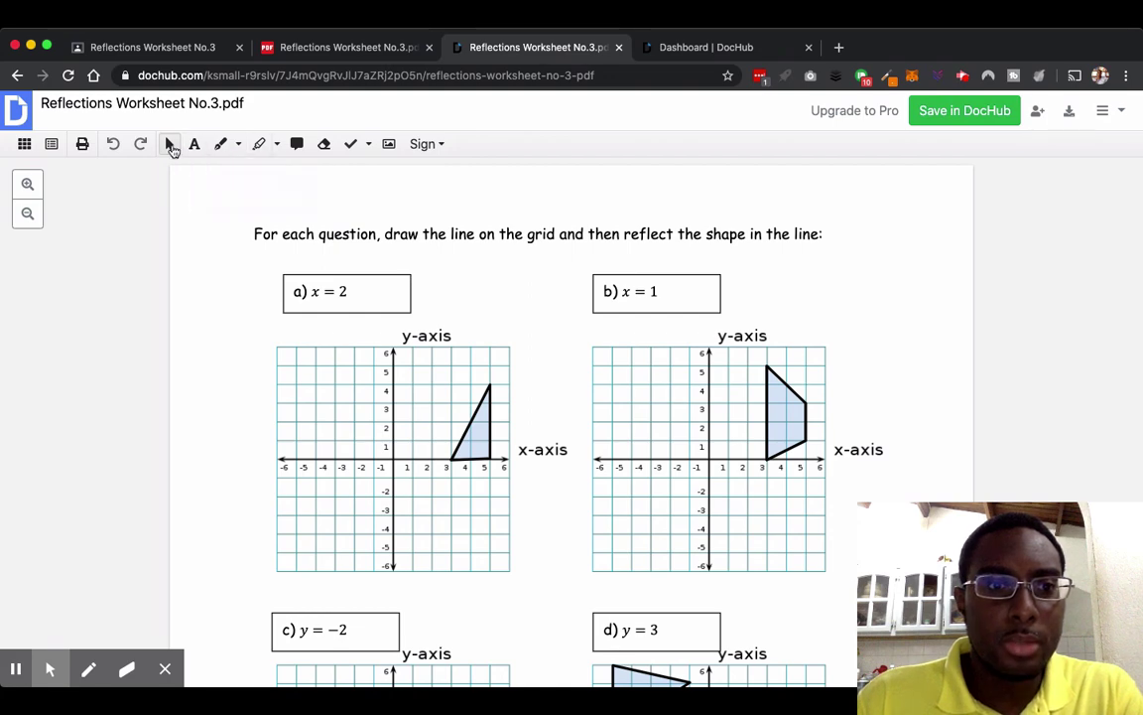
- Draw a straight vertical mirror line at x = 2 across the full height of question a's grid
{"action": "left_click", "coordinate": [238, 145]}
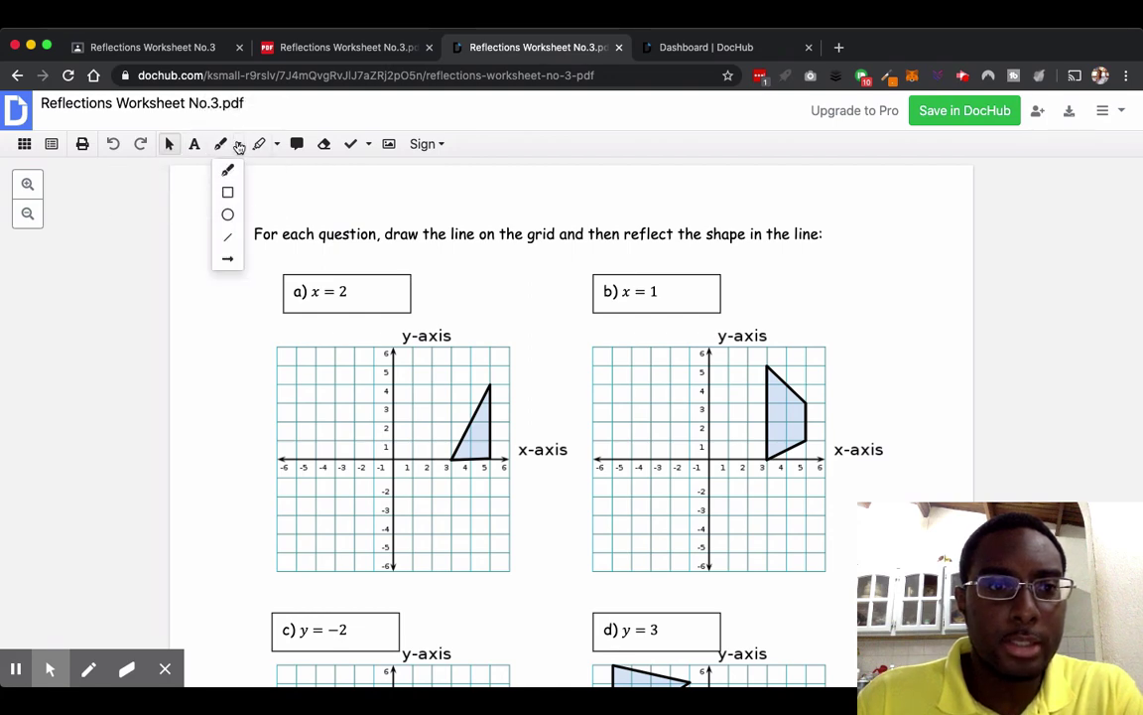
{"action": "left_click", "coordinate": [227, 237]}
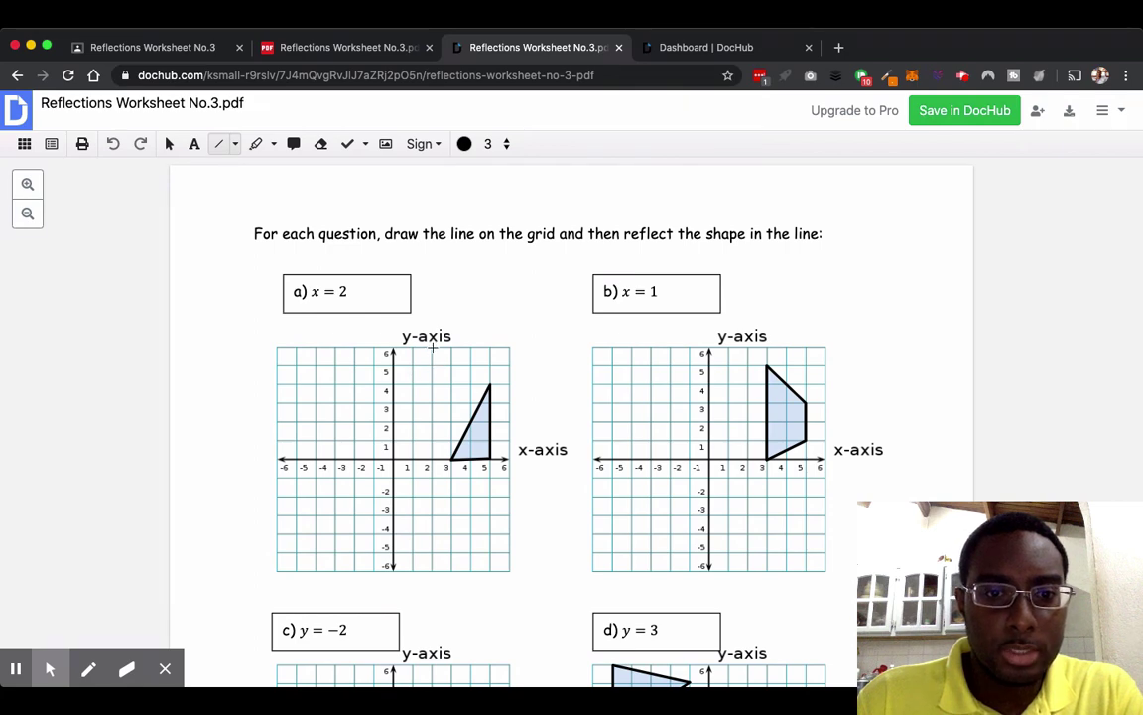
{"action": "left_click_drag", "start_coordinate": [433, 346], "coordinate": [431, 574]}
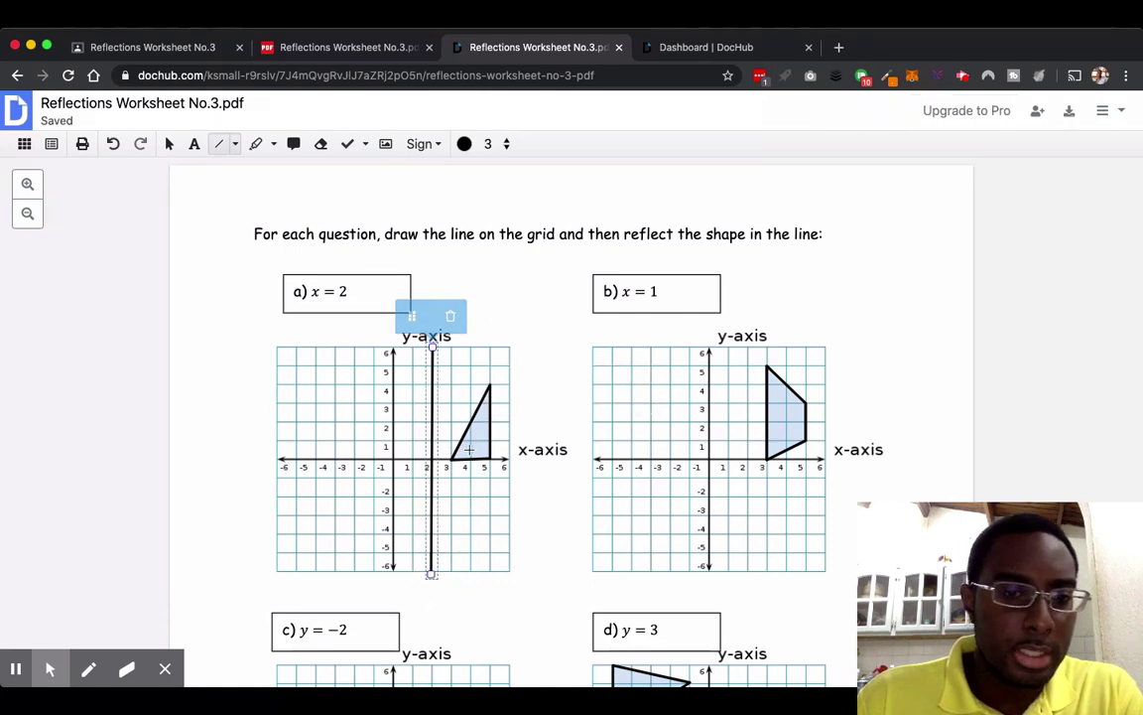
- Draw the reflected triangle on question a's grid with straight lines joining (1, 0), (-1, 0) and (-1, 4)
{"action": "left_click", "coordinate": [220, 147]}
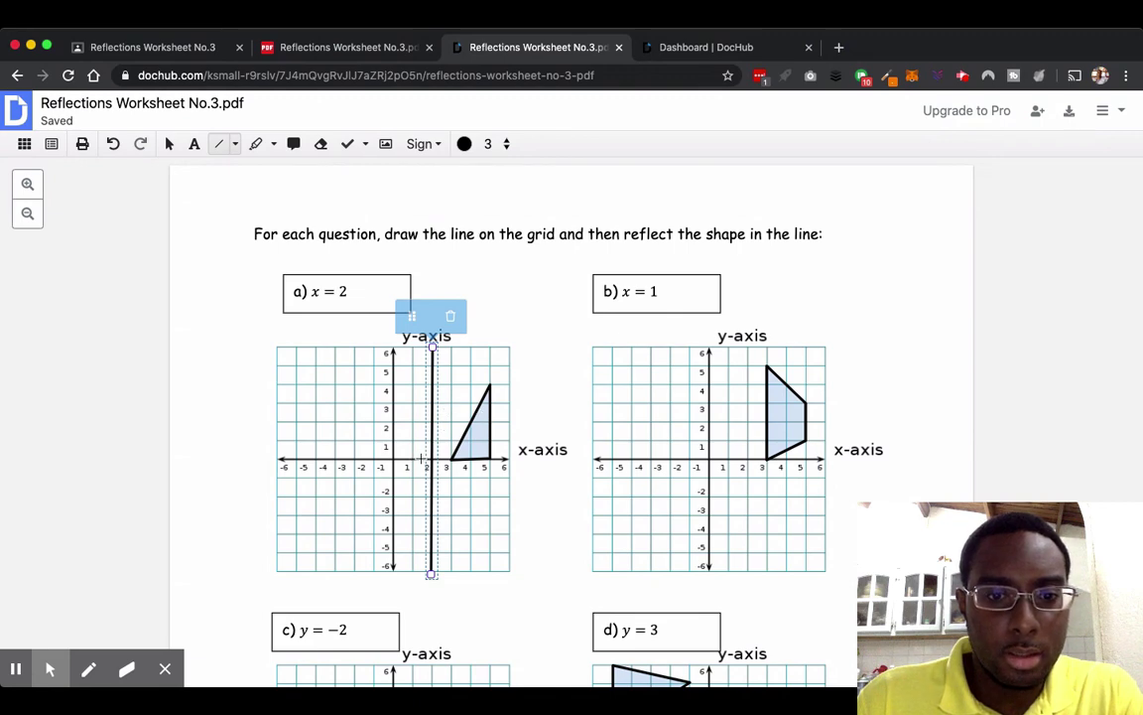
{"action": "left_click_drag", "start_coordinate": [410, 457], "coordinate": [373, 458]}
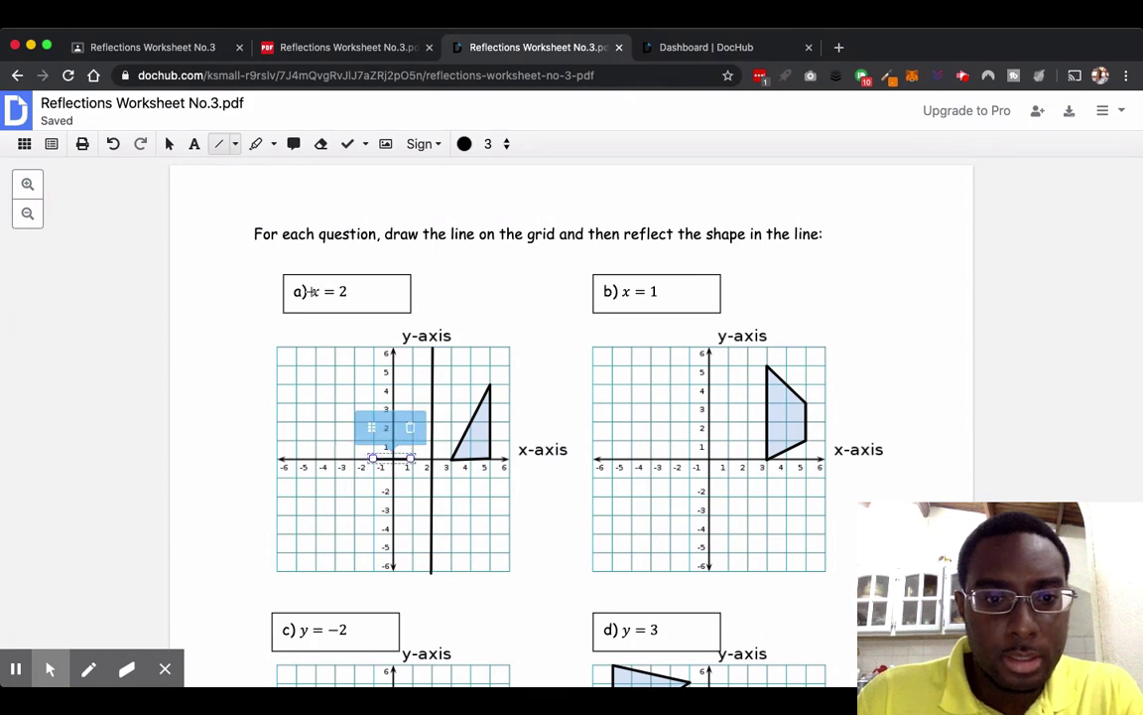
{"action": "left_click", "coordinate": [218, 145]}
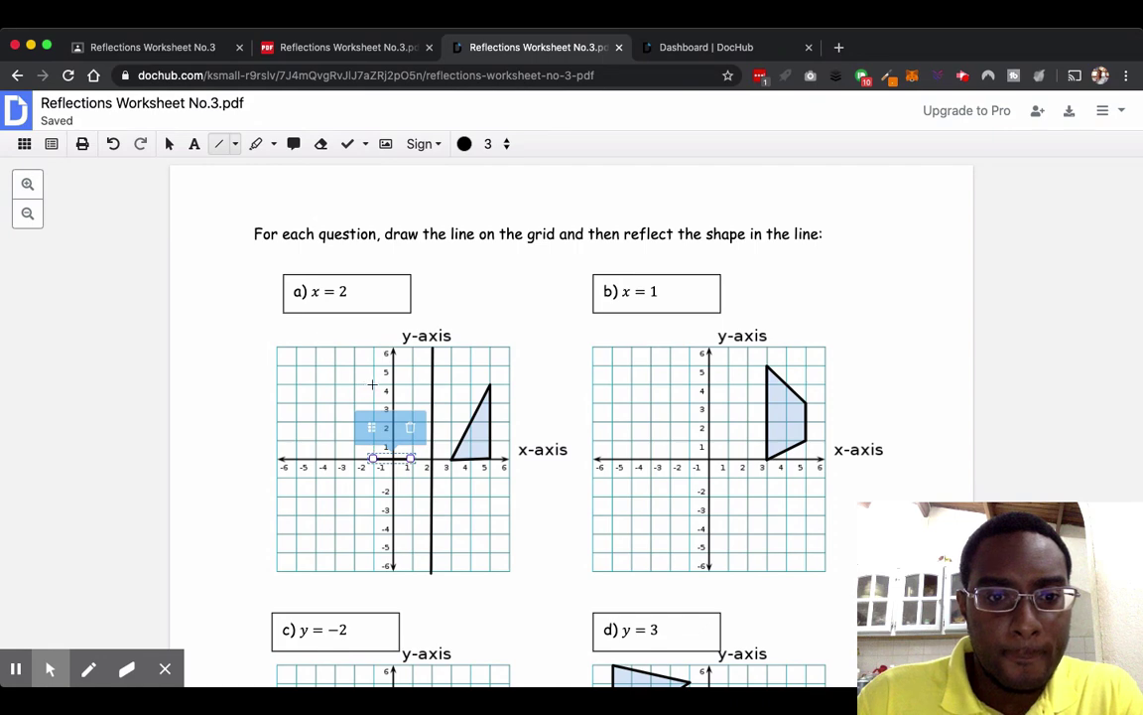
{"action": "left_click_drag", "start_coordinate": [372, 384], "coordinate": [370, 421]}
{"action": "mouse_move", "coordinate": [373, 449]}
{"action": "left_mouse_down"}
{"action": "mouse_move", "coordinate": [374, 462]}
{"action": "mouse_move", "coordinate": [409, 459]}
{"action": "mouse_move", "coordinate": [374, 383]}
{"action": "left_mouse_up"}
{"action": "left_click", "coordinate": [555, 425]}
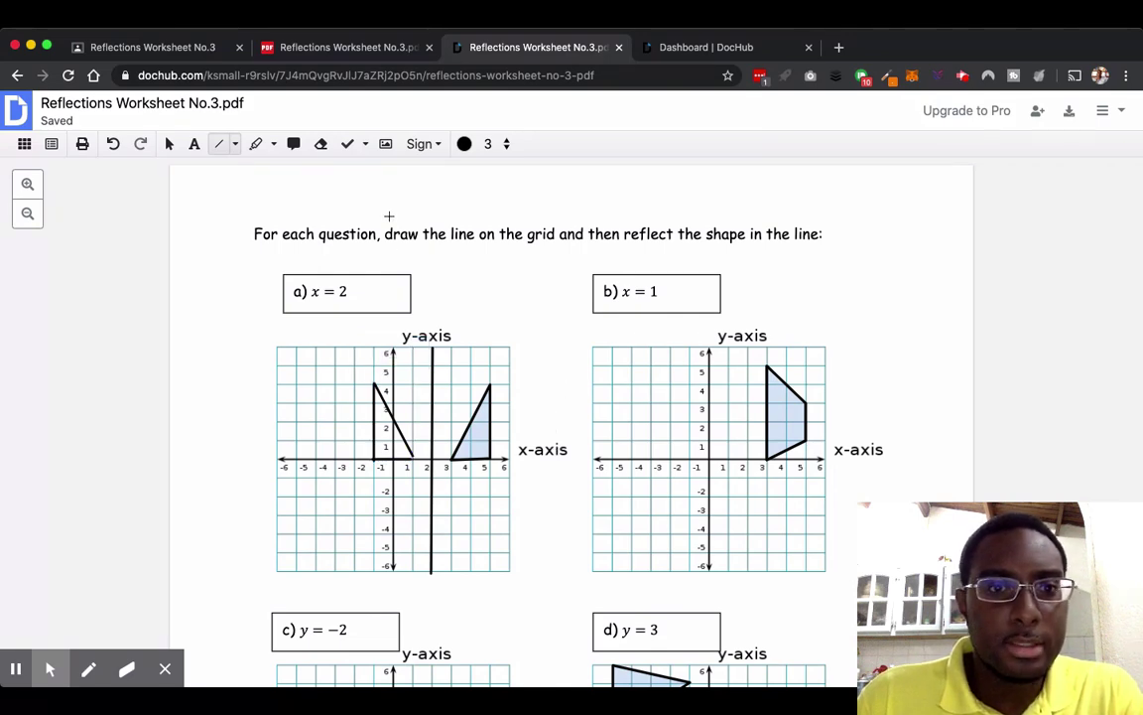
- Review the worksheet's download and export options, including submitting to Google Classroom, without exporting
{"action": "left_click", "coordinate": [1070, 110]}
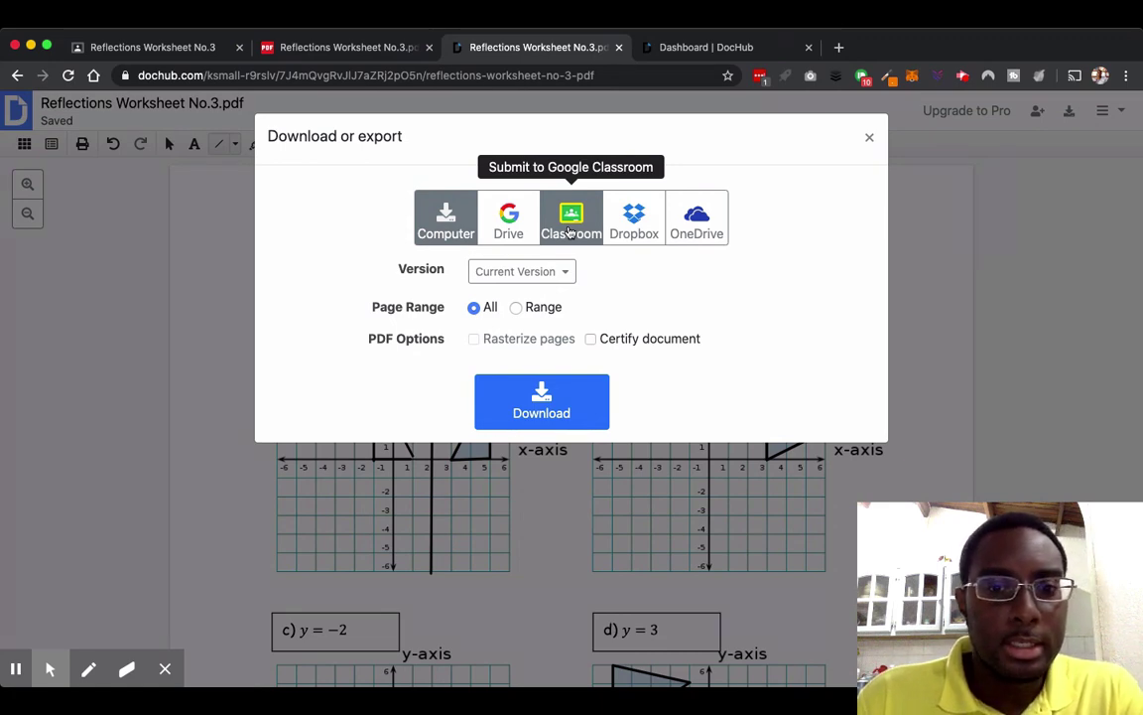
{"action": "left_click", "coordinate": [869, 140]}
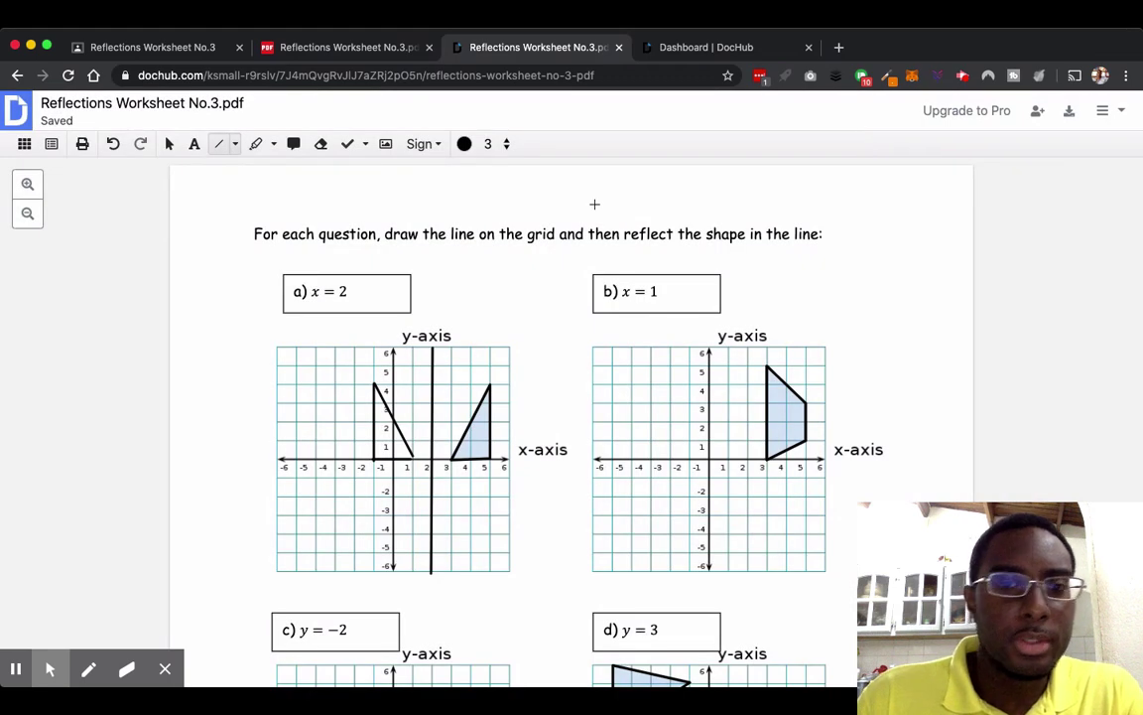